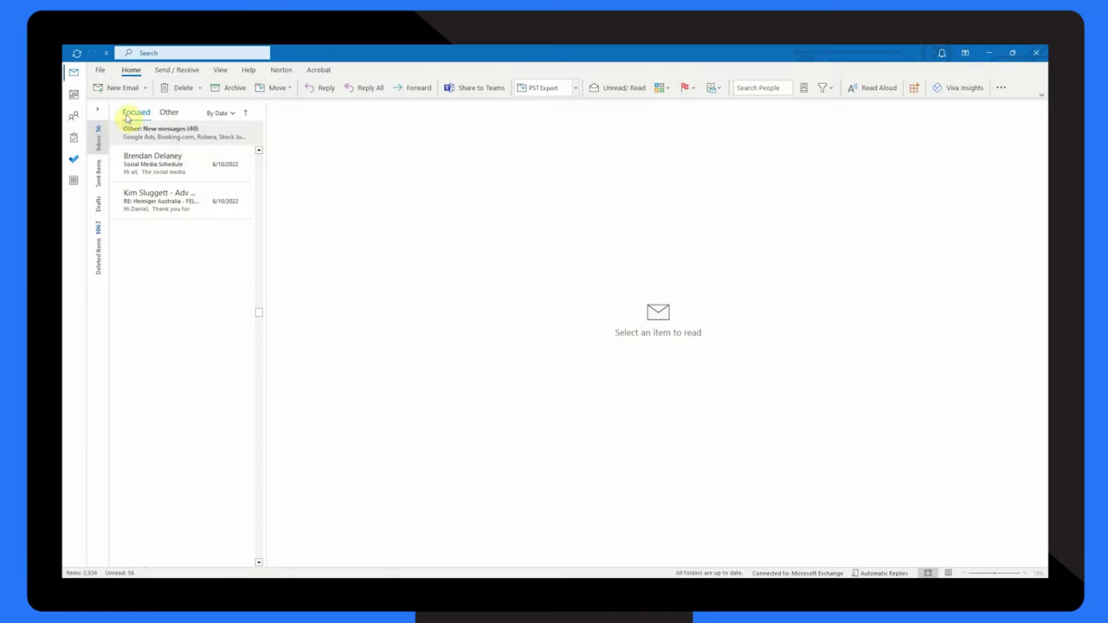
# Step: Turn on AutoArchive every 7 days, storing archived items in archive.pst
pyautogui.click(100, 70)
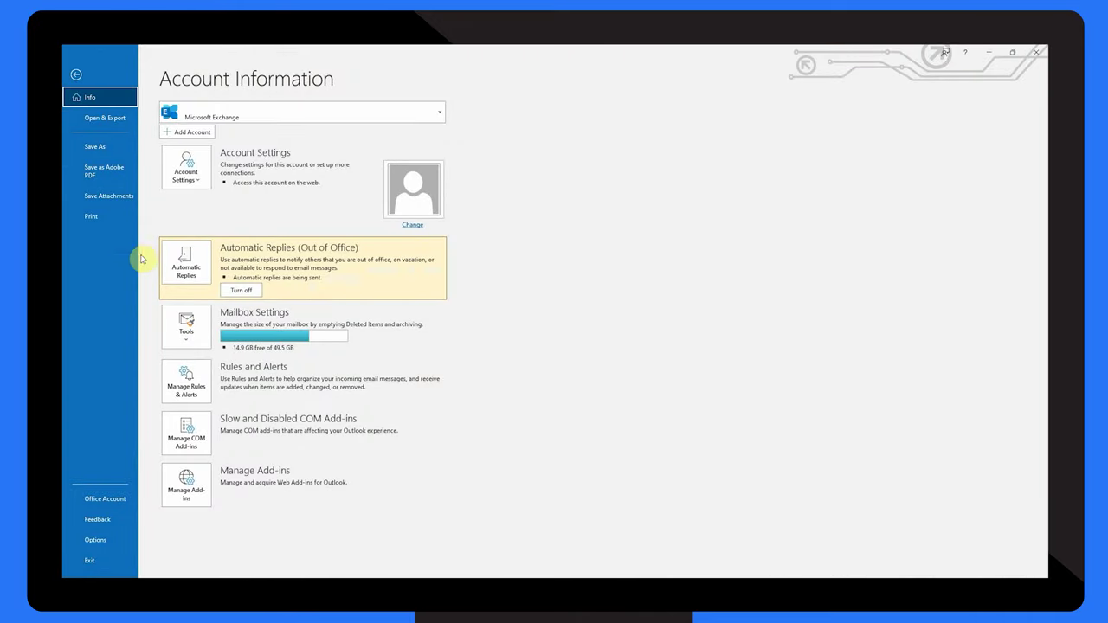
pyautogui.click(97, 539)
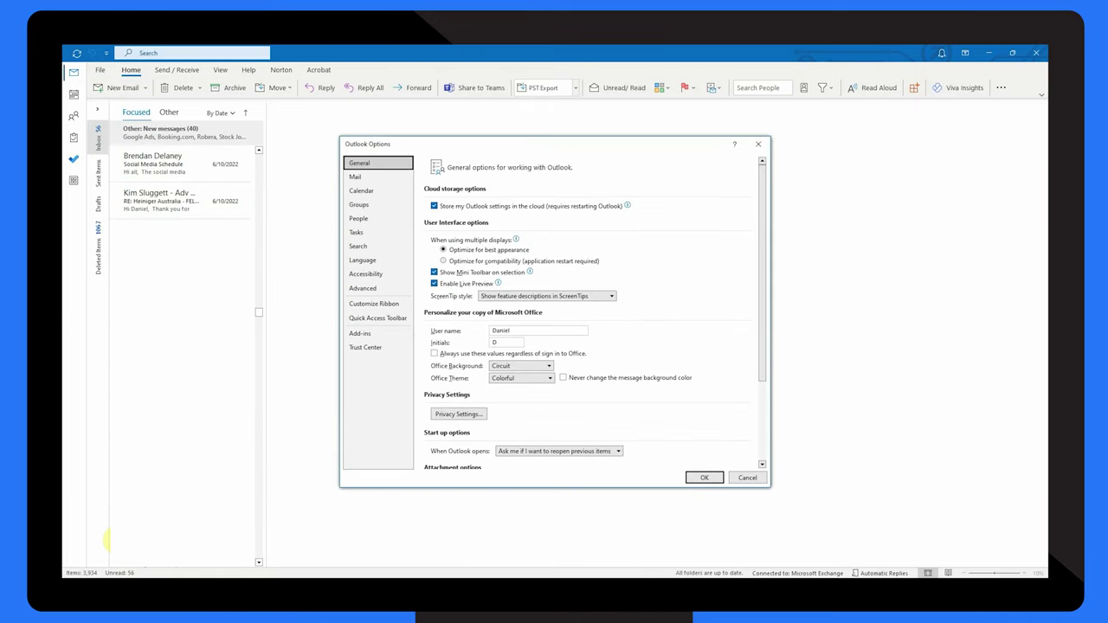
pyautogui.click(365, 288)
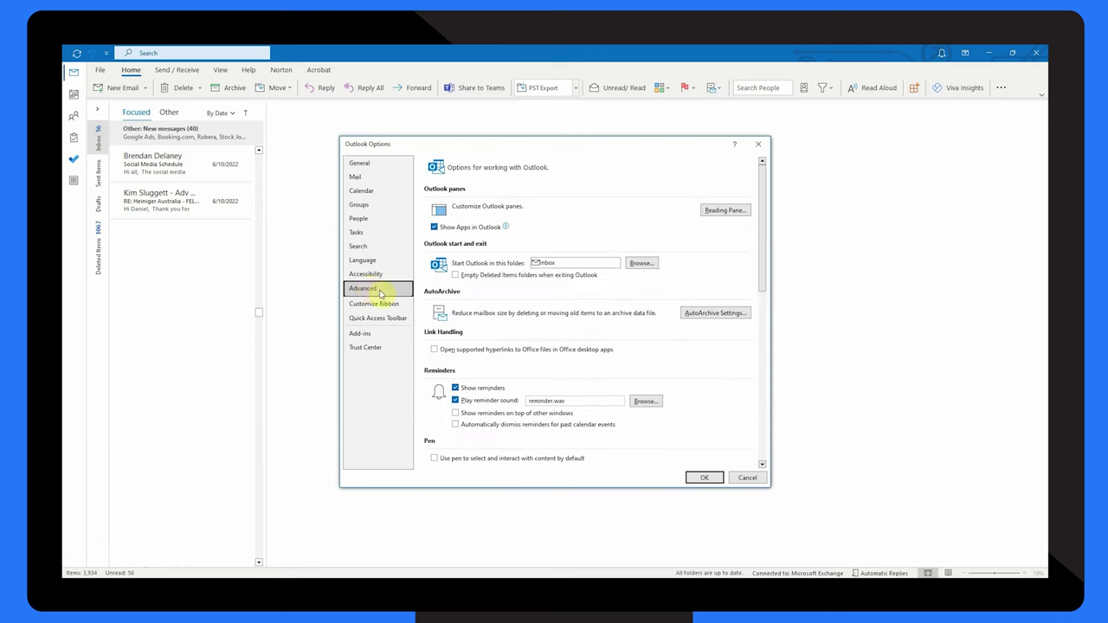
pyautogui.click(716, 313)
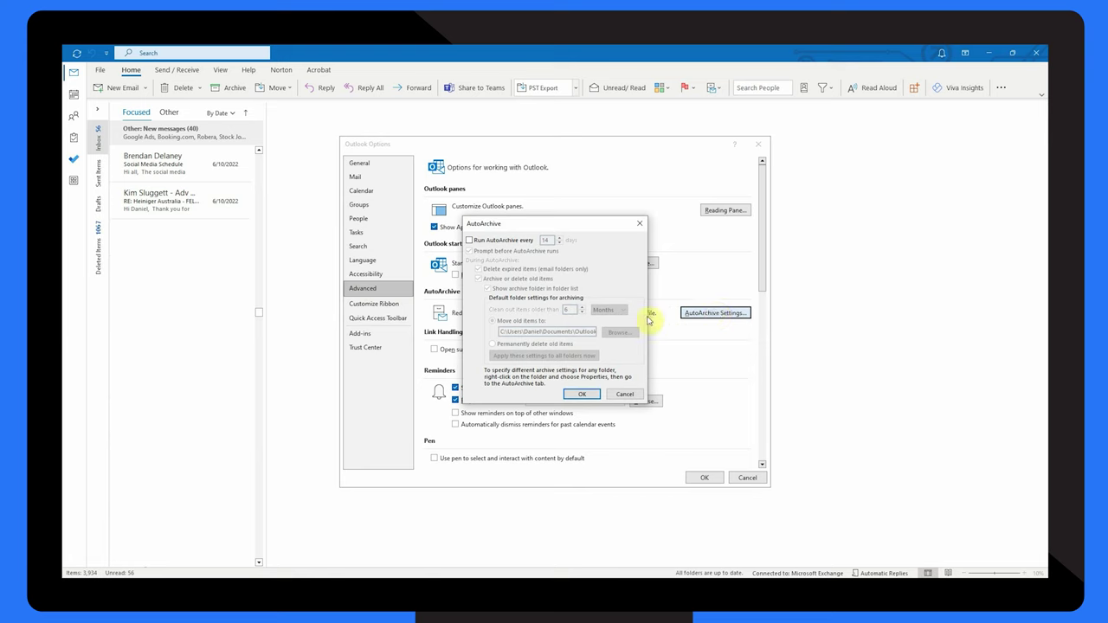
pyautogui.click(470, 241)
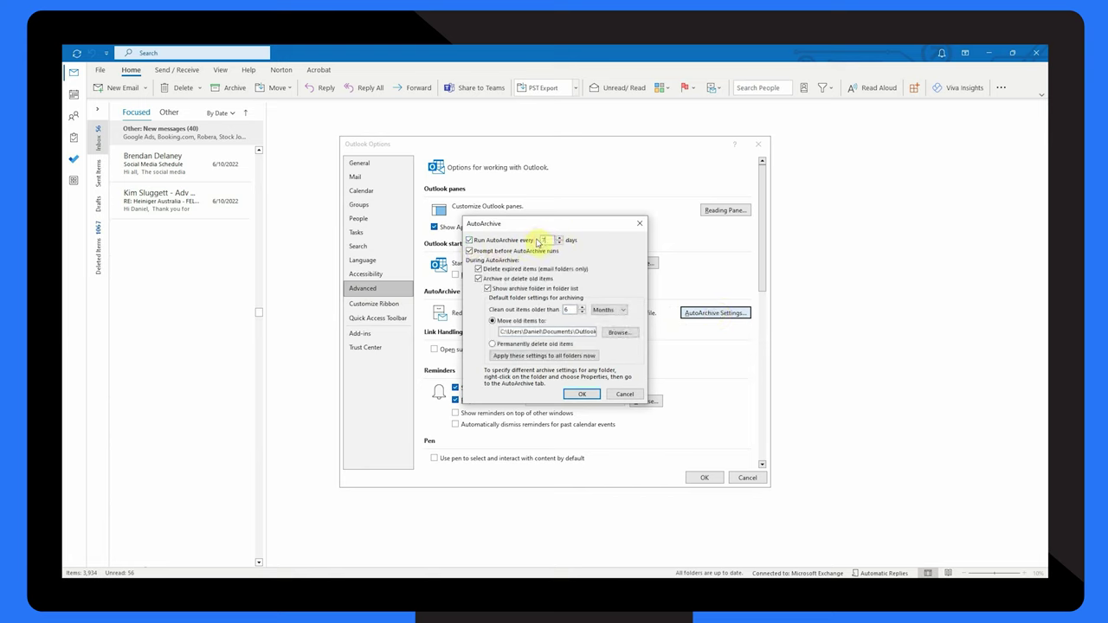
pyautogui.click(618, 332)
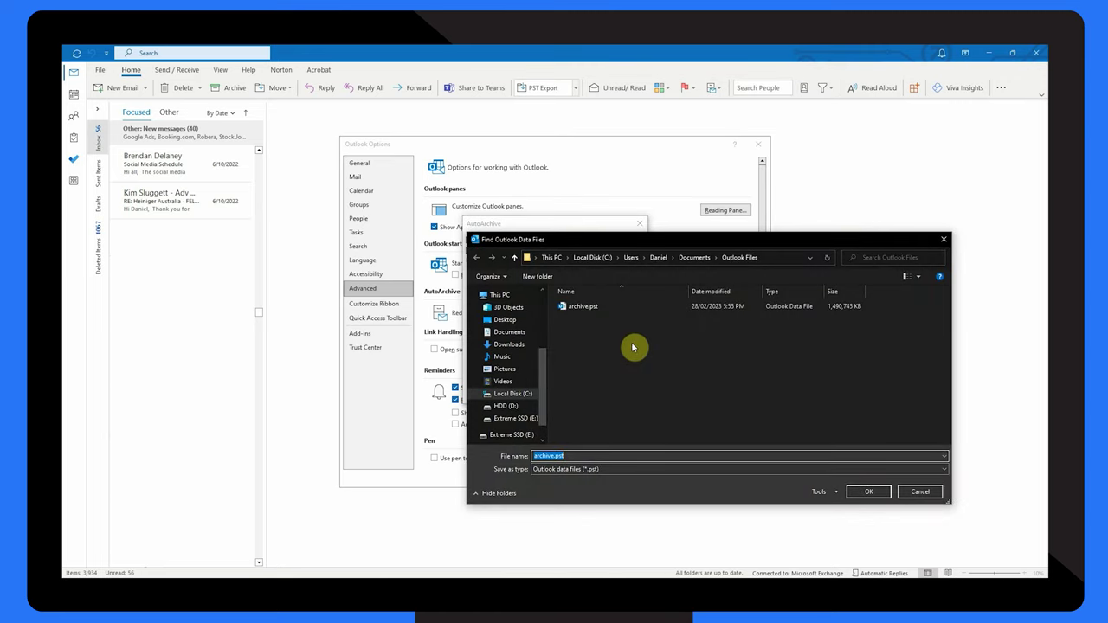
pyautogui.click(907, 492)
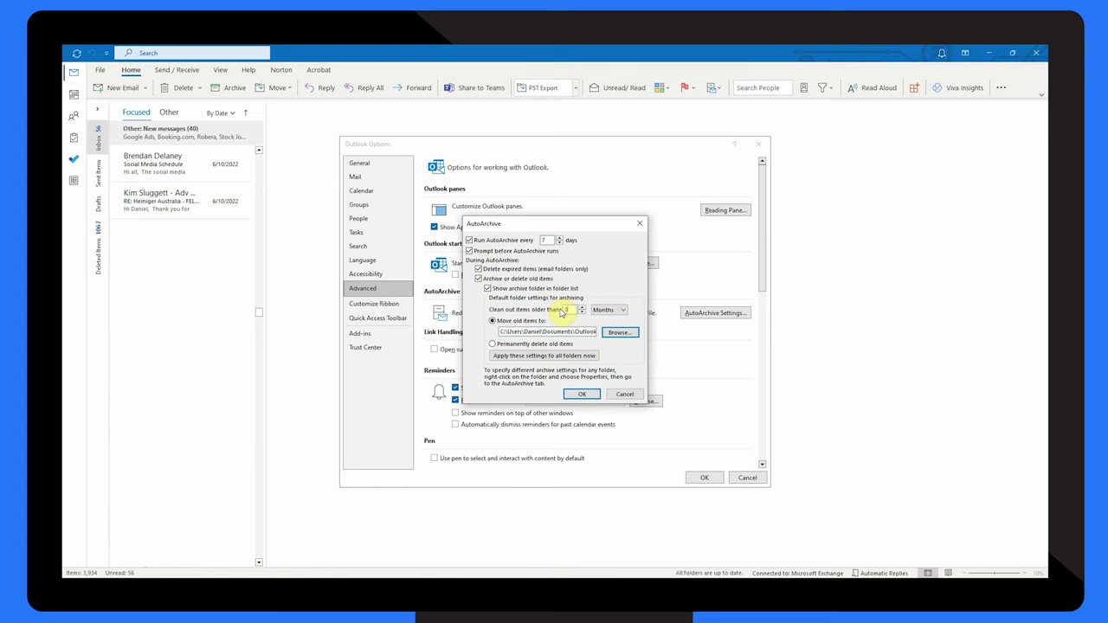
pyautogui.click(582, 394)
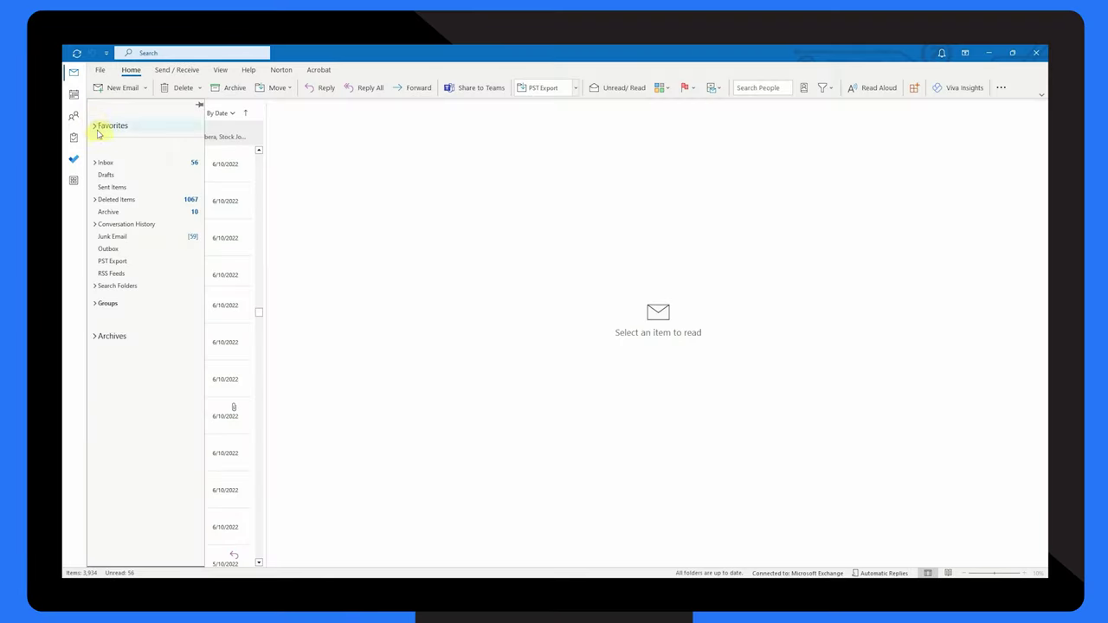
# Step: Create a custom search folder named Expired Messages and open its Criteria settings
pyautogui.rightClick(125, 286)
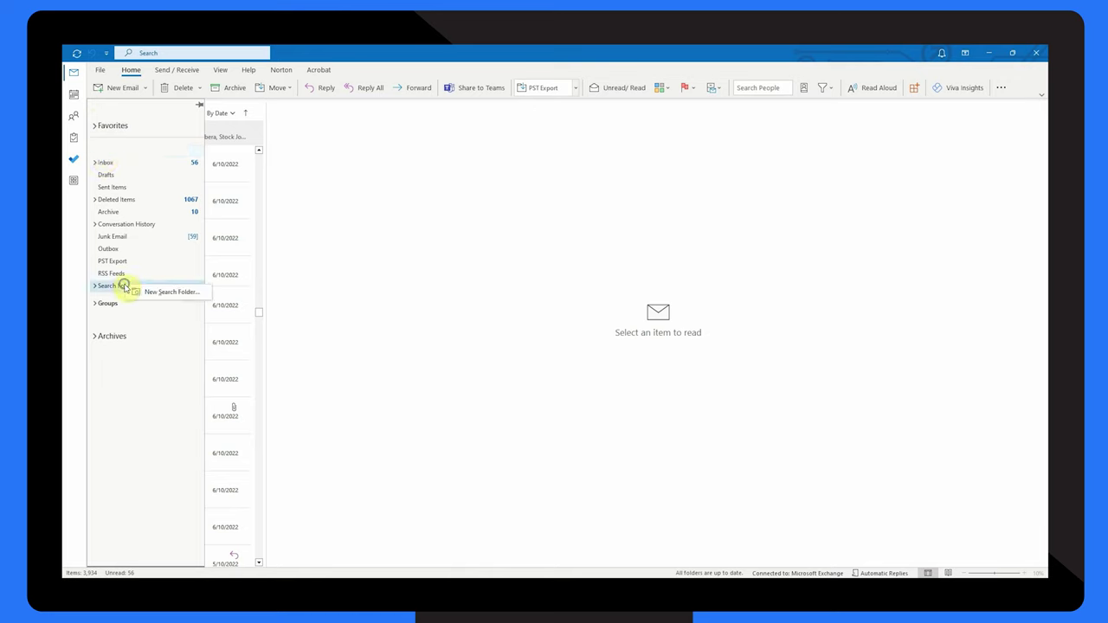
pyautogui.click(151, 295)
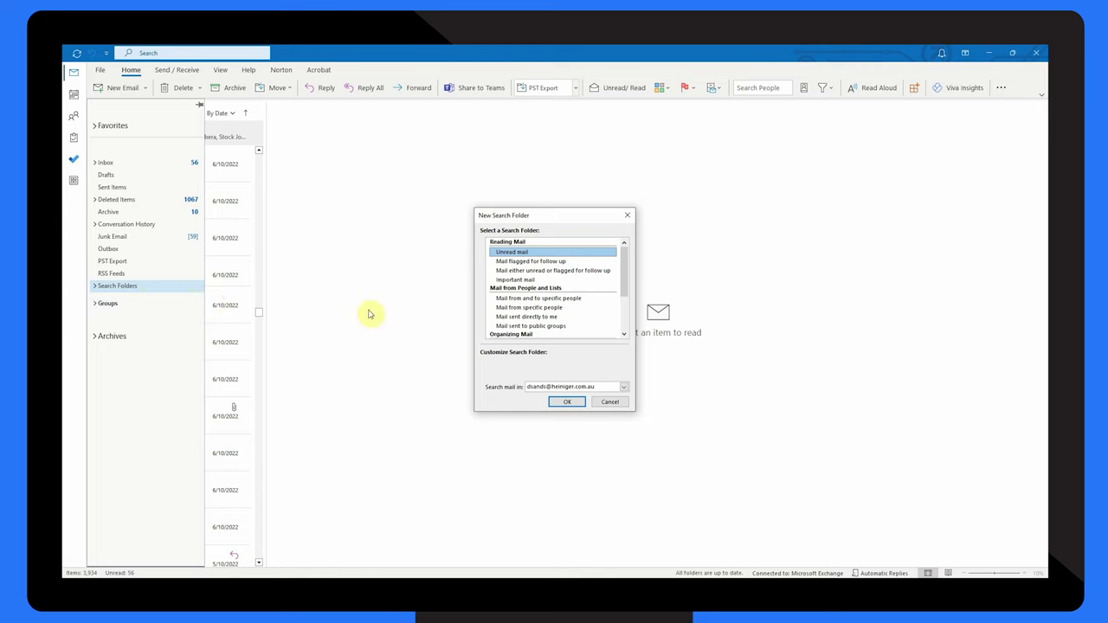
pyautogui.moveTo(627, 273); pyautogui.dragTo(629, 322)
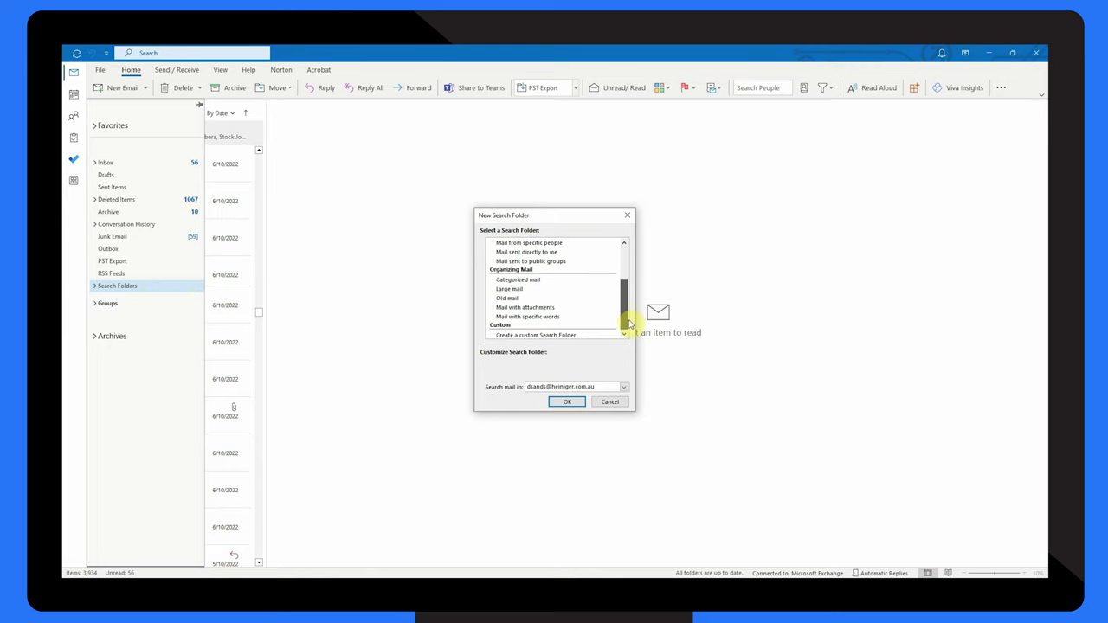
pyautogui.click(531, 337)
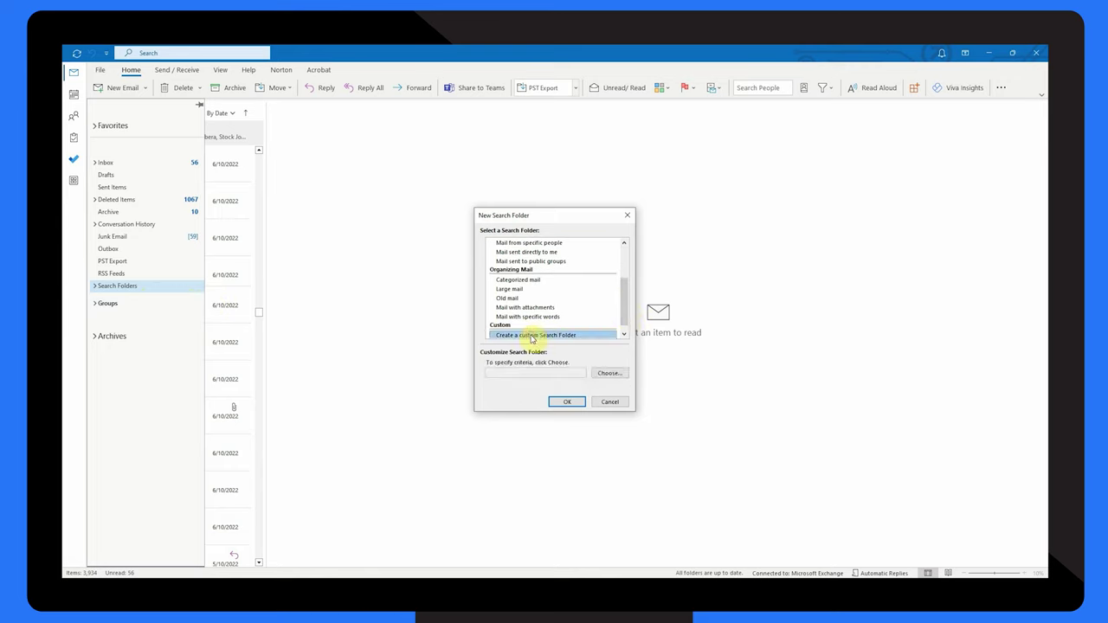
pyautogui.click(610, 373)
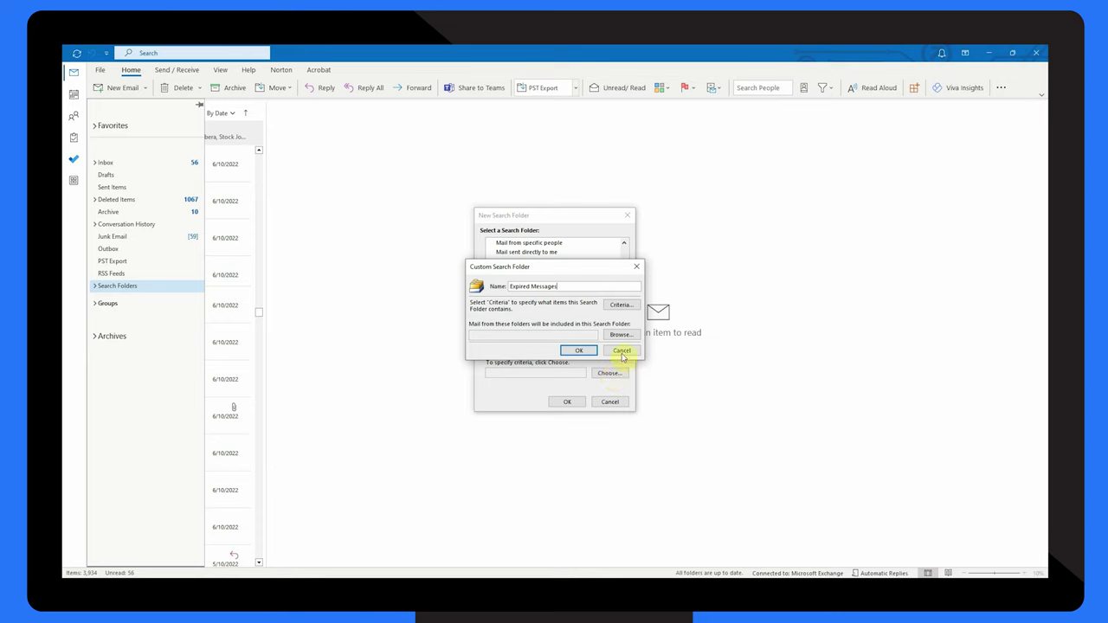
pyautogui.click(618, 307)
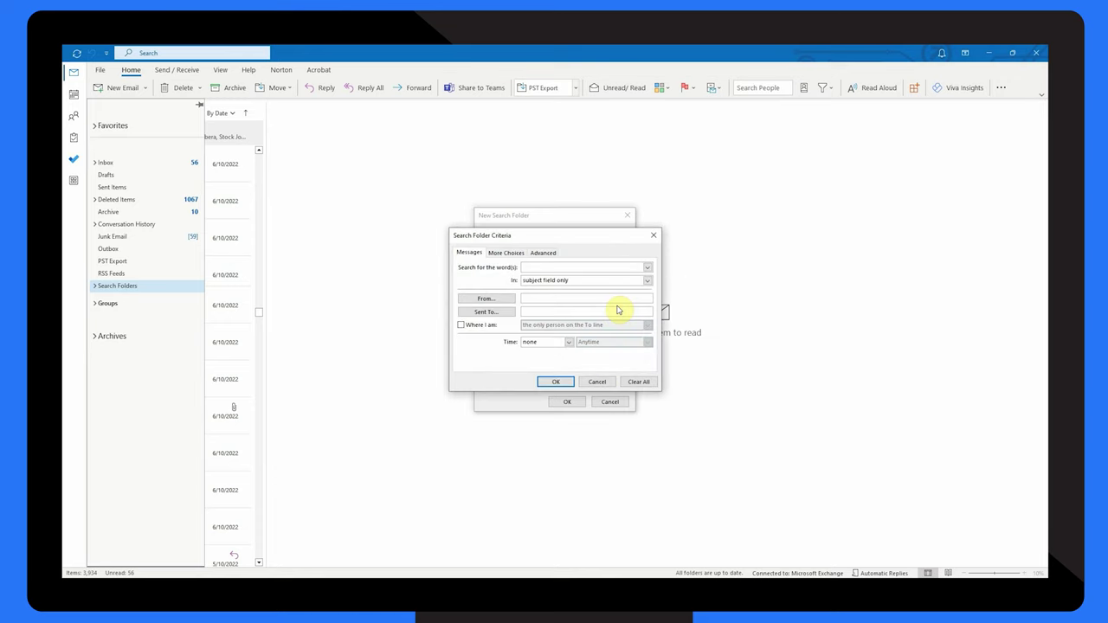
# Step: Add an Advanced criterion matching the Received field with condition Last Month
pyautogui.click(543, 252)
pyautogui.click(484, 328)
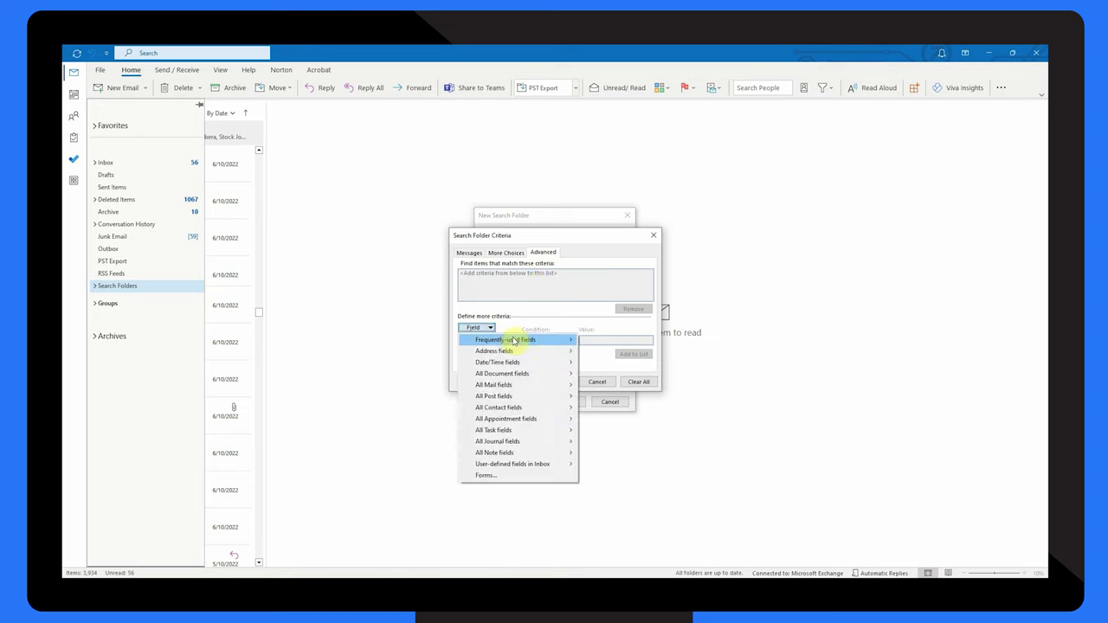
pyautogui.moveTo(519, 340)
pyautogui.click(628, 490)
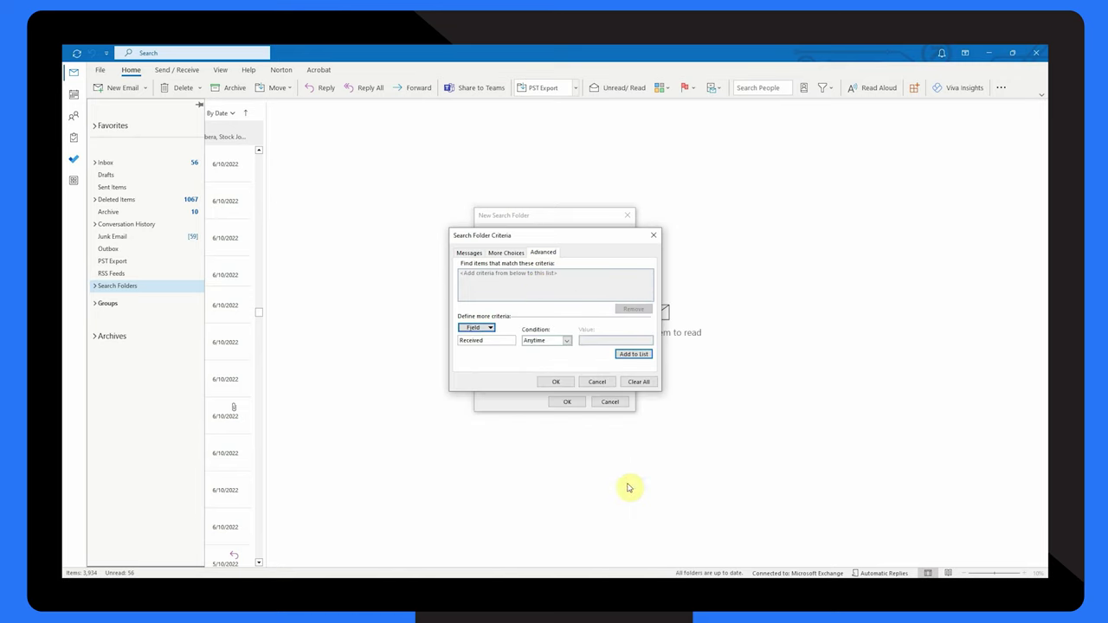
pyautogui.click(567, 341)
pyautogui.click(568, 382)
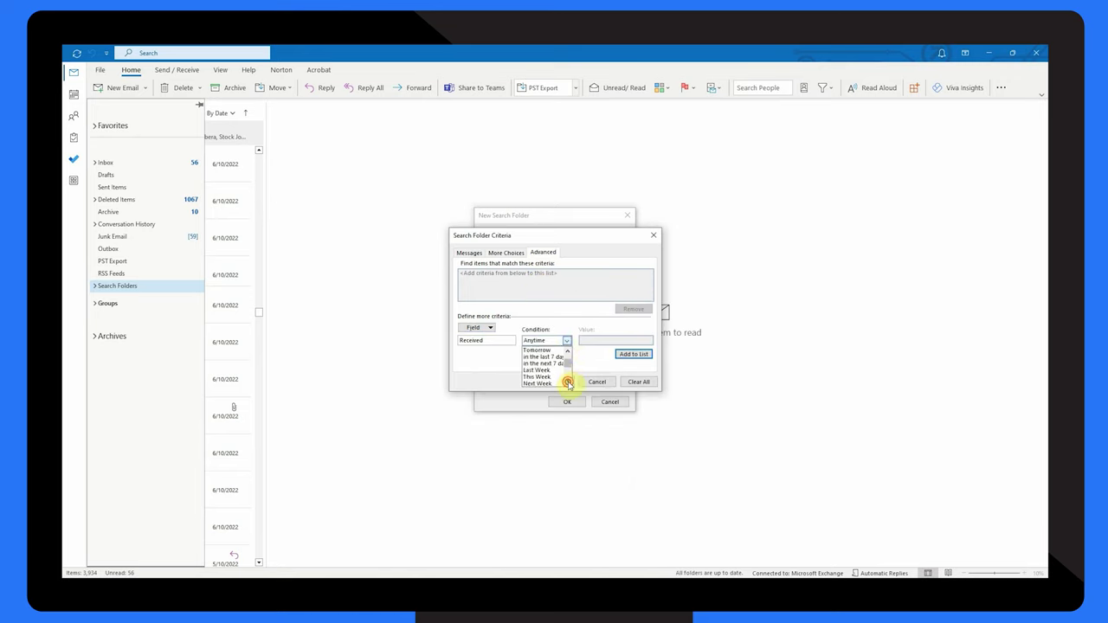
pyautogui.click(568, 383)
pyautogui.click(568, 383)
pyautogui.click(546, 370)
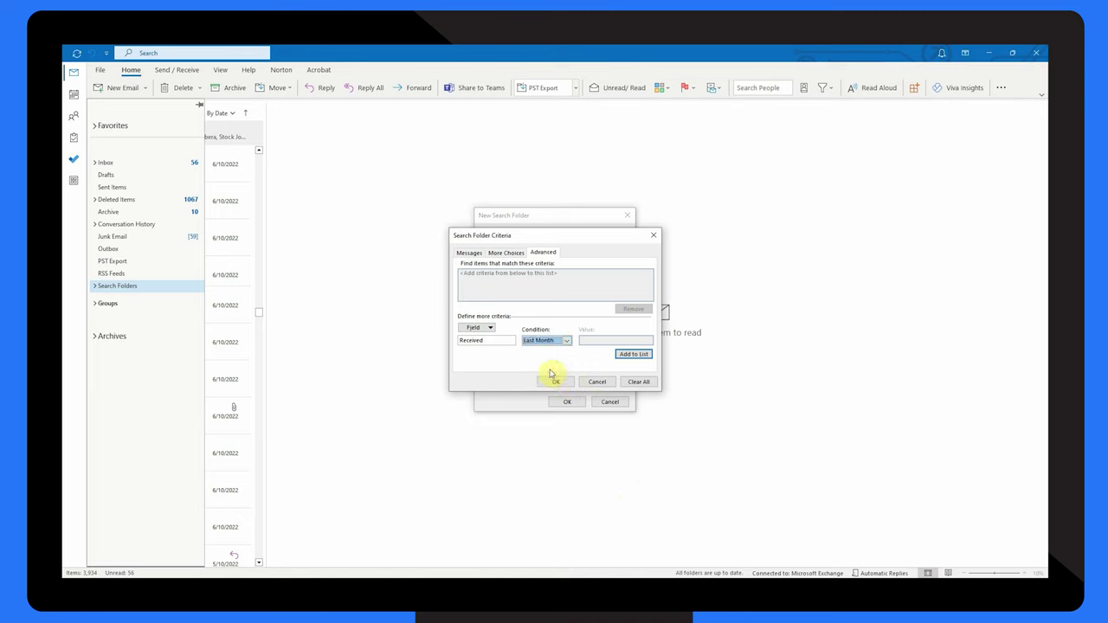
pyautogui.click(625, 354)
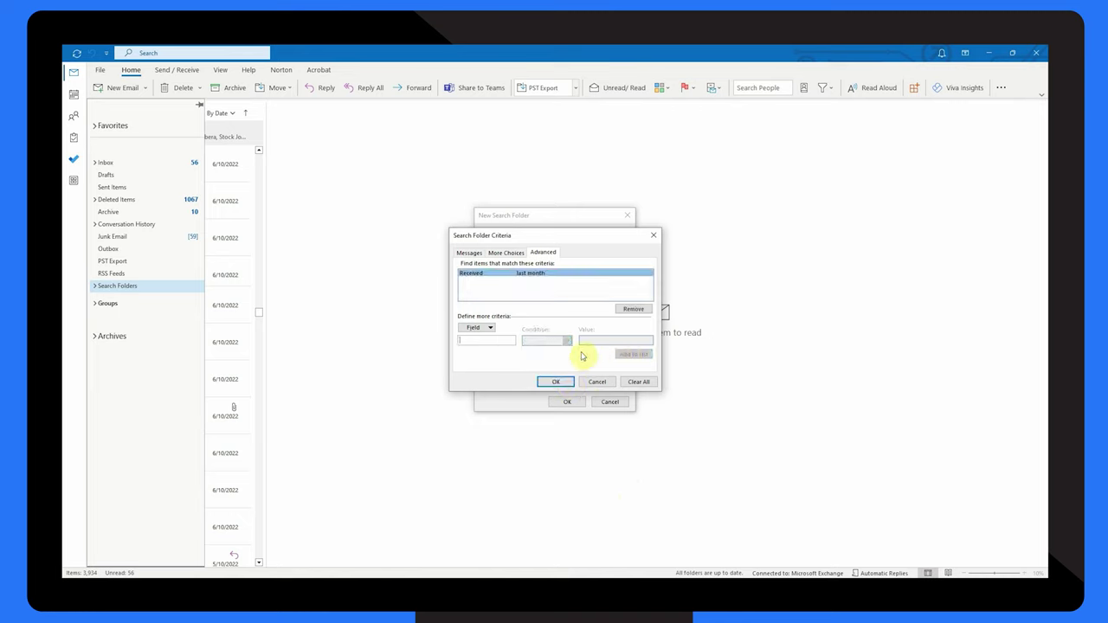
# Step: Confirm the criteria and the Expired Messages search folder settings
pyautogui.click(475, 328)
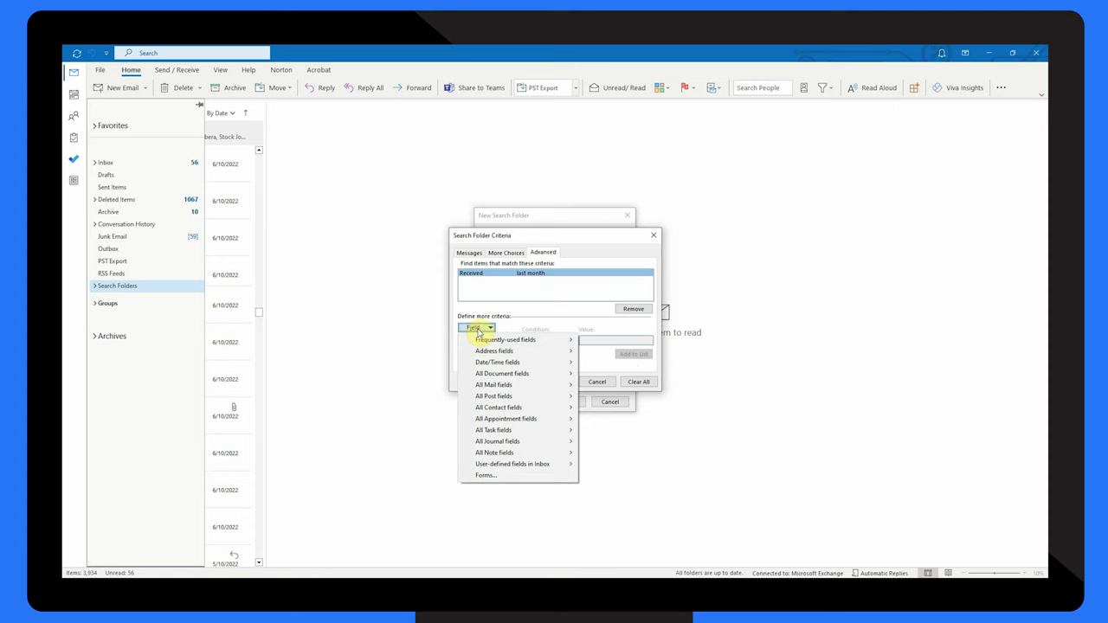
pyautogui.moveTo(504, 342)
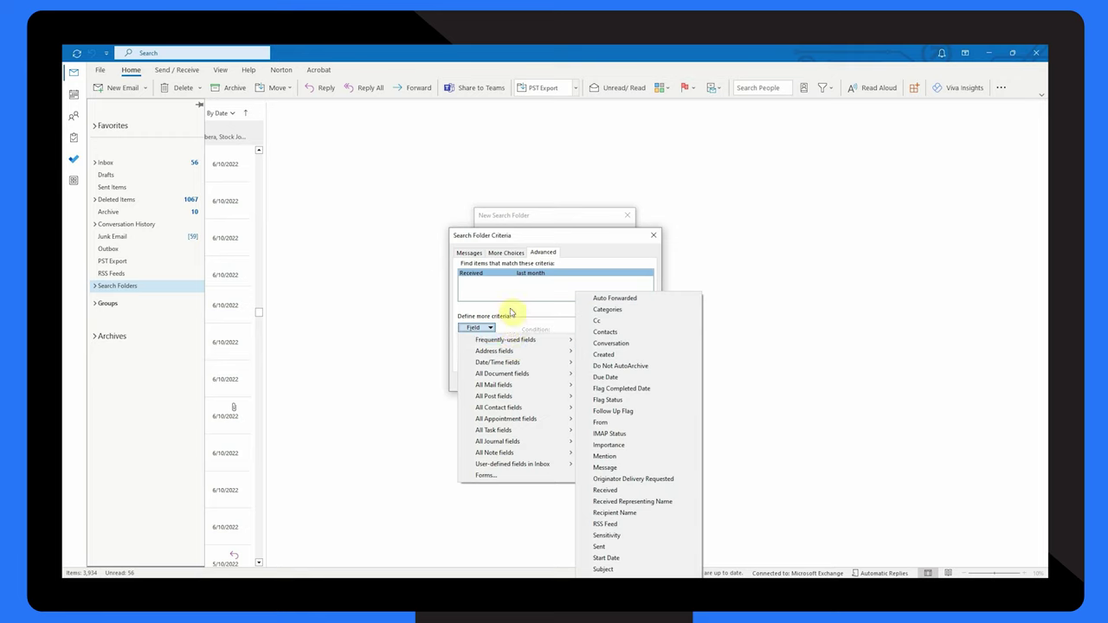
pyautogui.click(510, 306)
pyautogui.click(550, 382)
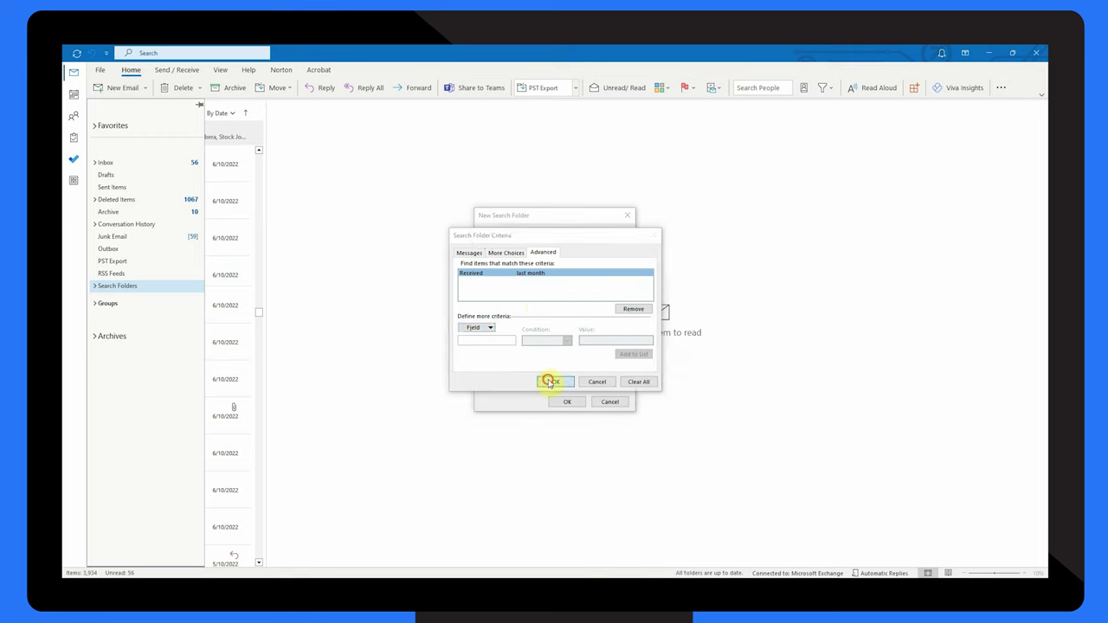
pyautogui.click(577, 351)
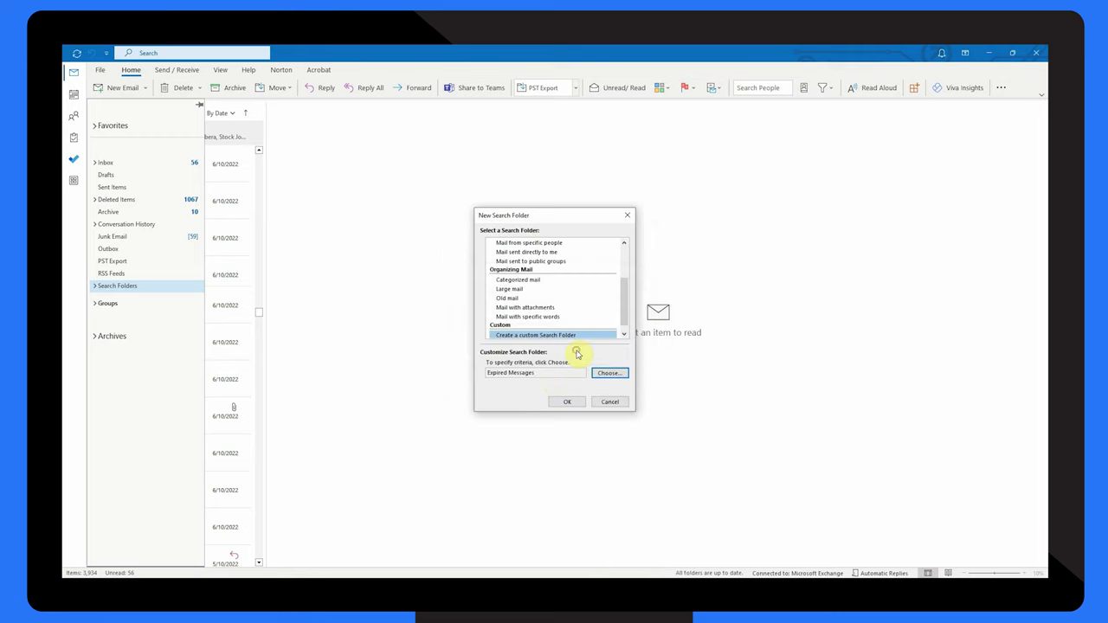
# Step: Finish creating the search folder and open Expired Messages from the full folder list
pyautogui.click(574, 401)
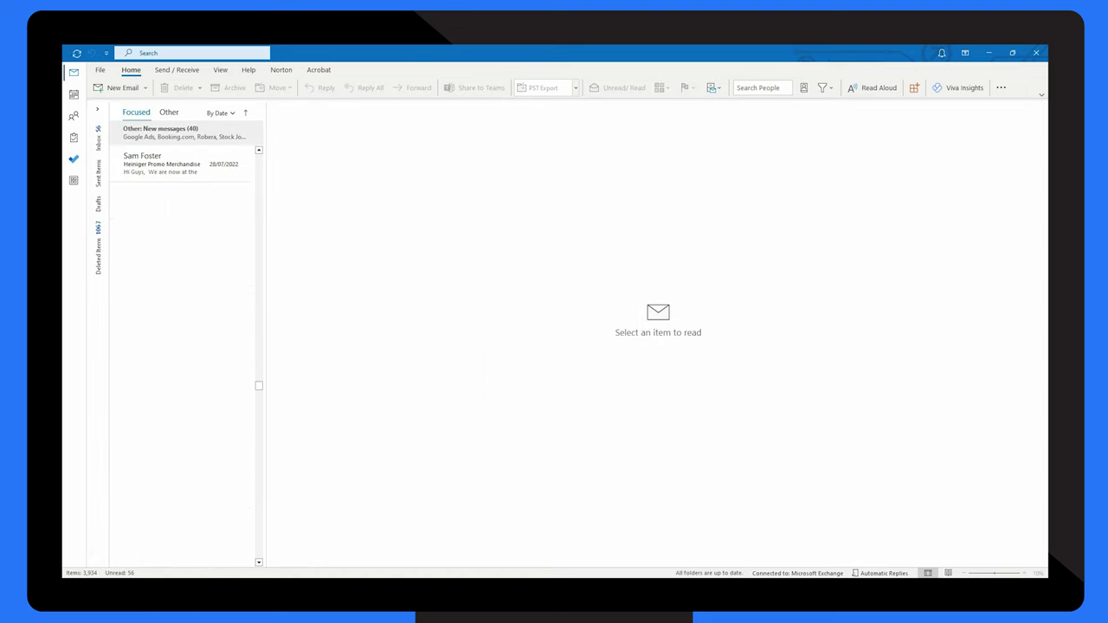
pyautogui.click(93, 110)
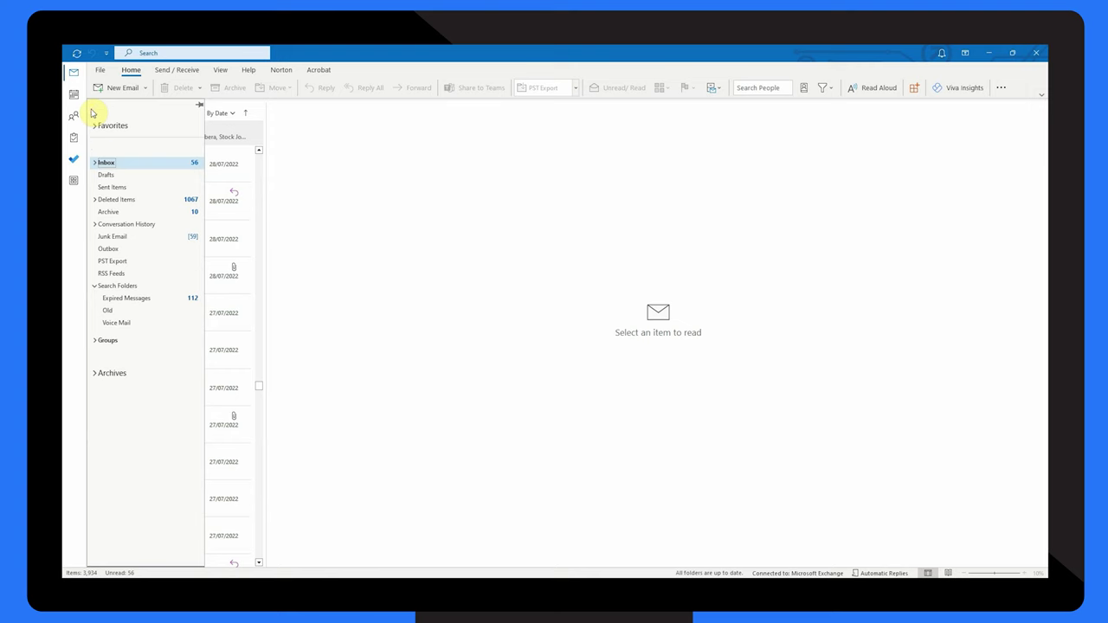
pyautogui.click(136, 297)
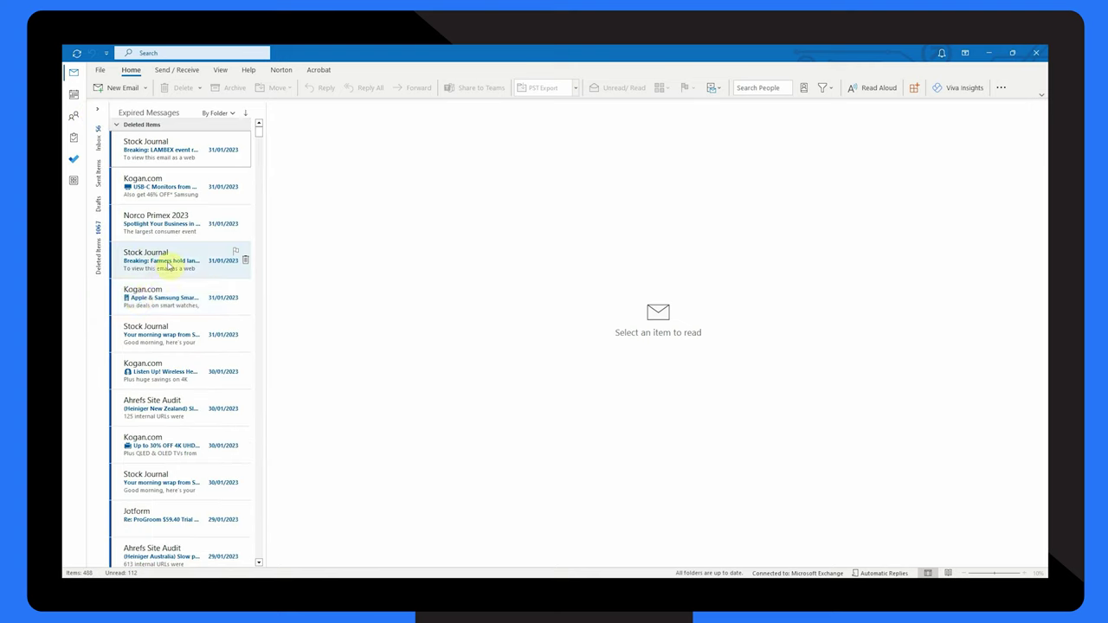
# Step: Permanently delete messages from the top LAMBEX email down to the Kogan 30% off email
pyautogui.click(217, 152)
pyautogui.keyDown('ctrl'); pyautogui.click(186, 218); pyautogui.keyUp('ctrl')
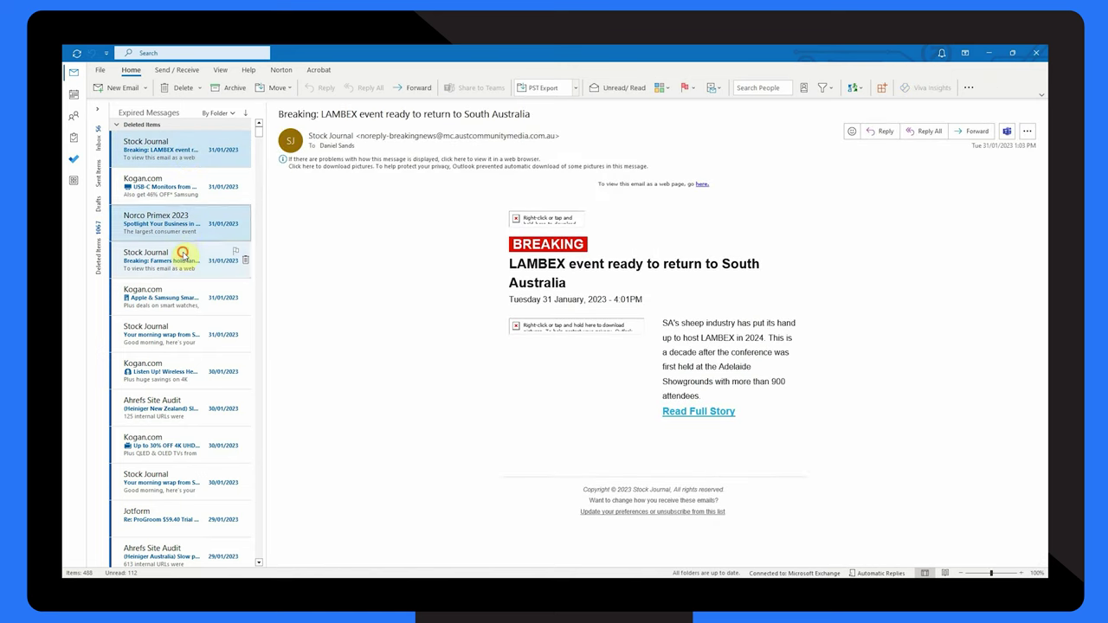
pyautogui.keyDown('ctrl'); pyautogui.click(180, 259); pyautogui.keyUp('ctrl')
pyautogui.keyDown('ctrl'); pyautogui.click(180, 294); pyautogui.keyUp('ctrl')
pyautogui.keyDown('ctrl'); pyautogui.click(186, 372); pyautogui.keyUp('ctrl')
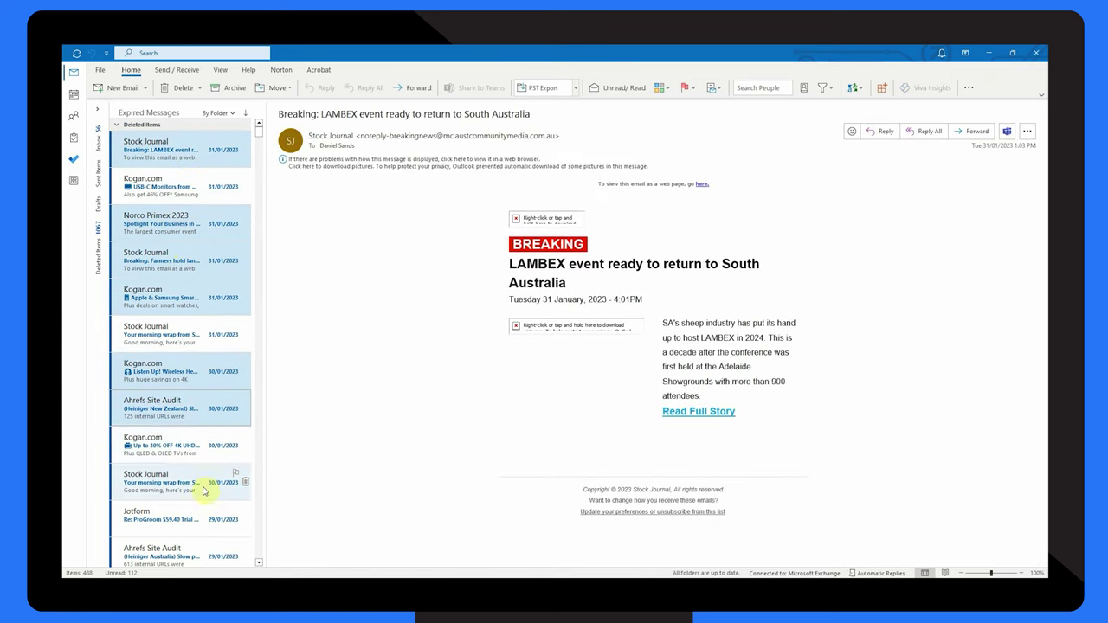
pyautogui.click(182, 152)
pyautogui.keyDown('shift'); pyautogui.click(189, 454); pyautogui.keyUp('shift')
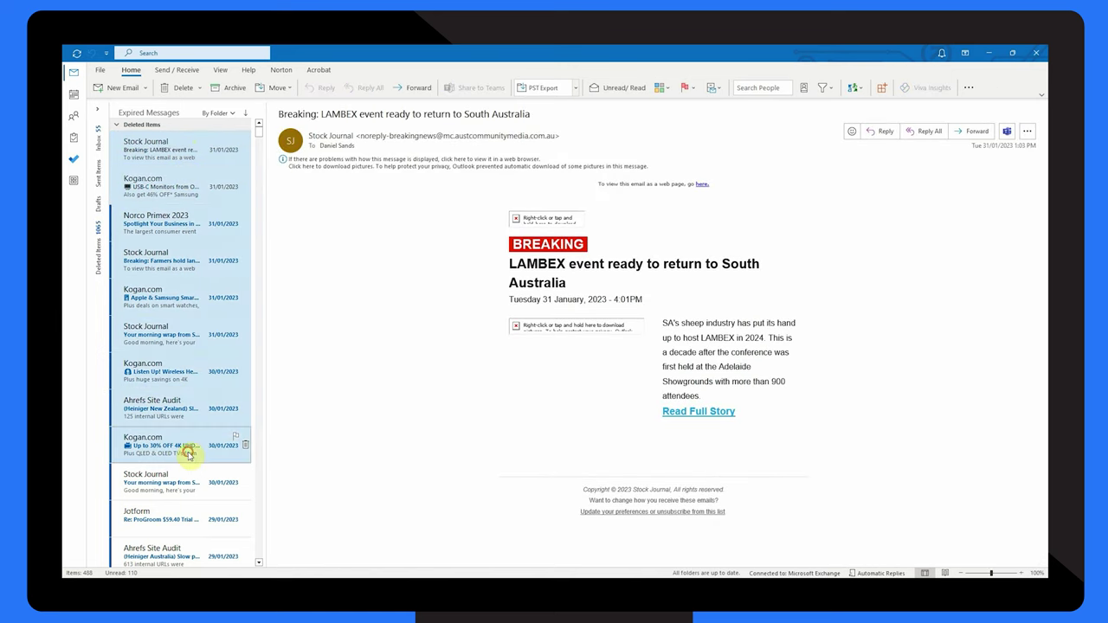
pyautogui.press('Delete')
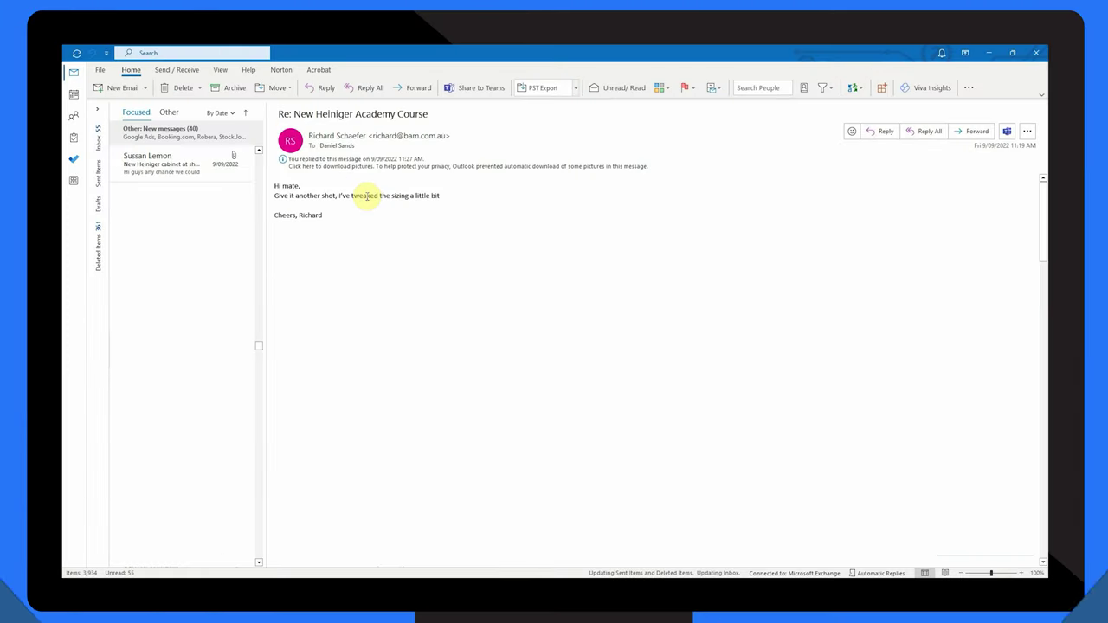
# Step: Use Mailbox Cleanup to find items older than 60 days, then empty Deleted Items
pyautogui.click(96, 69)
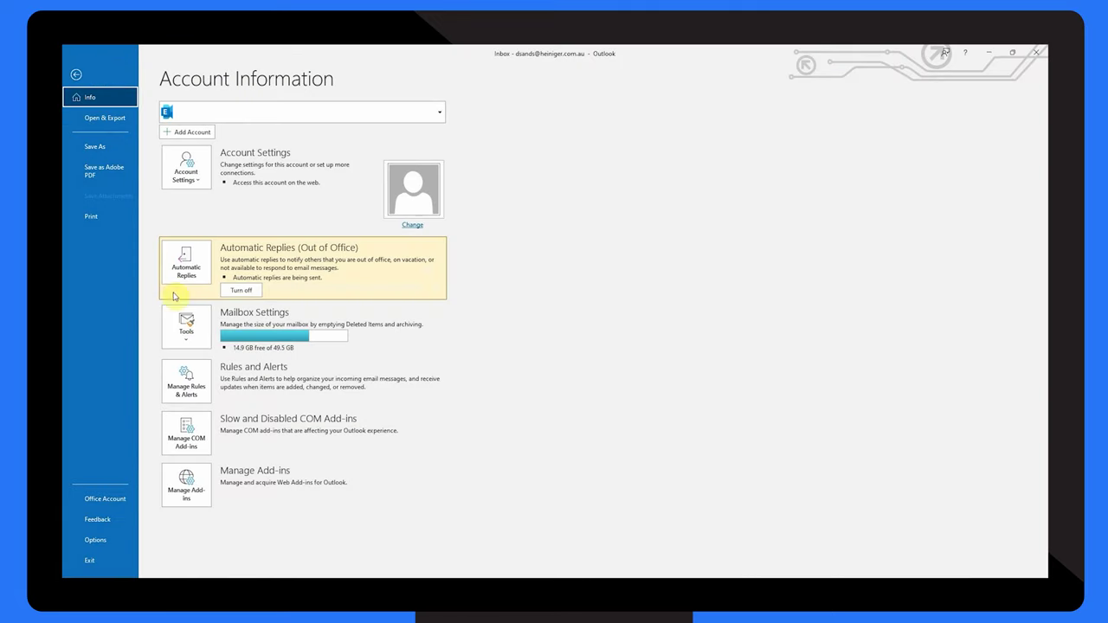
pyautogui.click(187, 329)
pyautogui.click(213, 365)
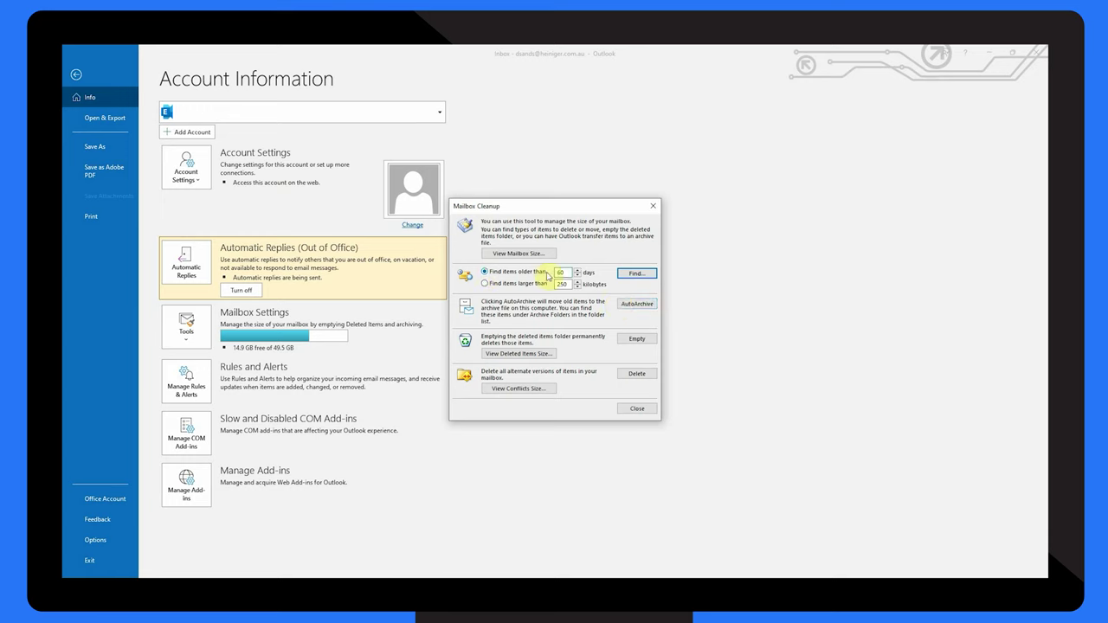
pyautogui.click(634, 274)
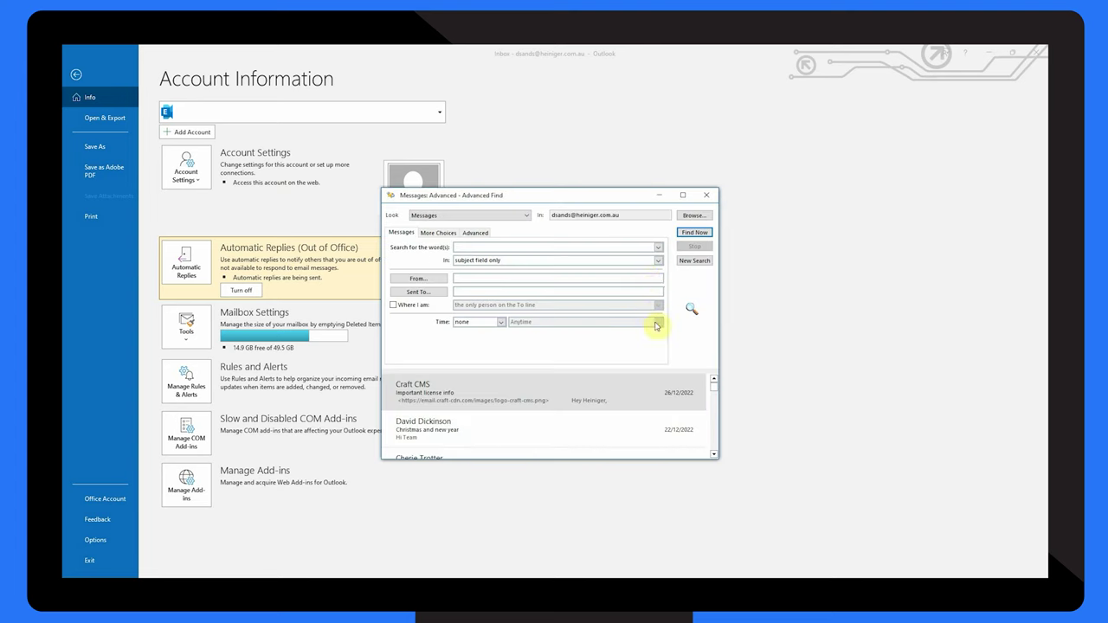
pyautogui.click(715, 455)
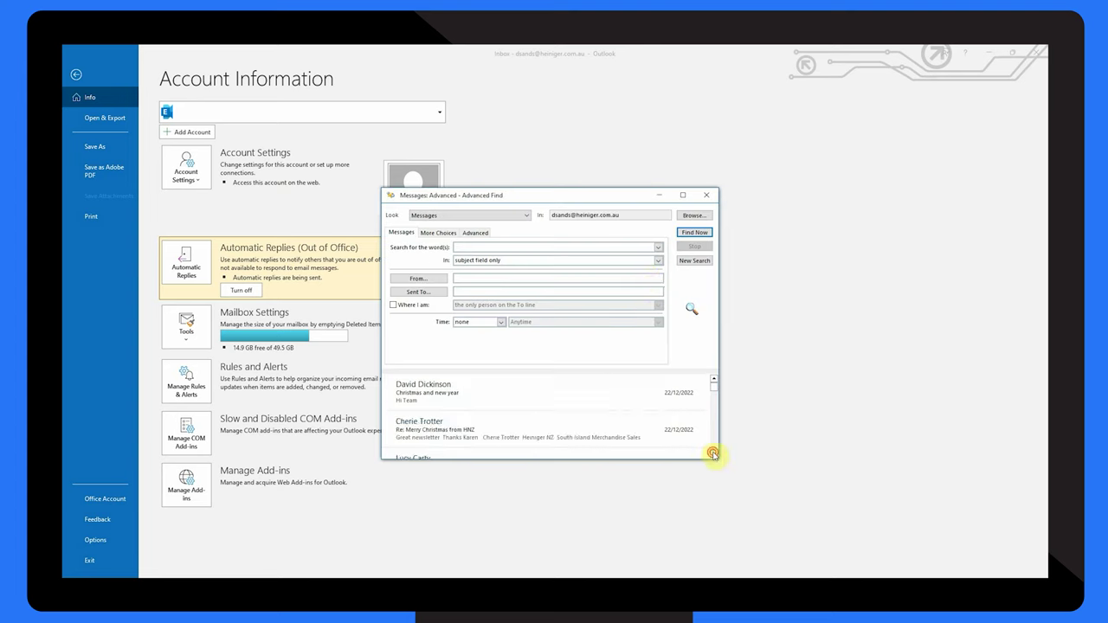
pyautogui.click(714, 455)
pyautogui.press('Escape')
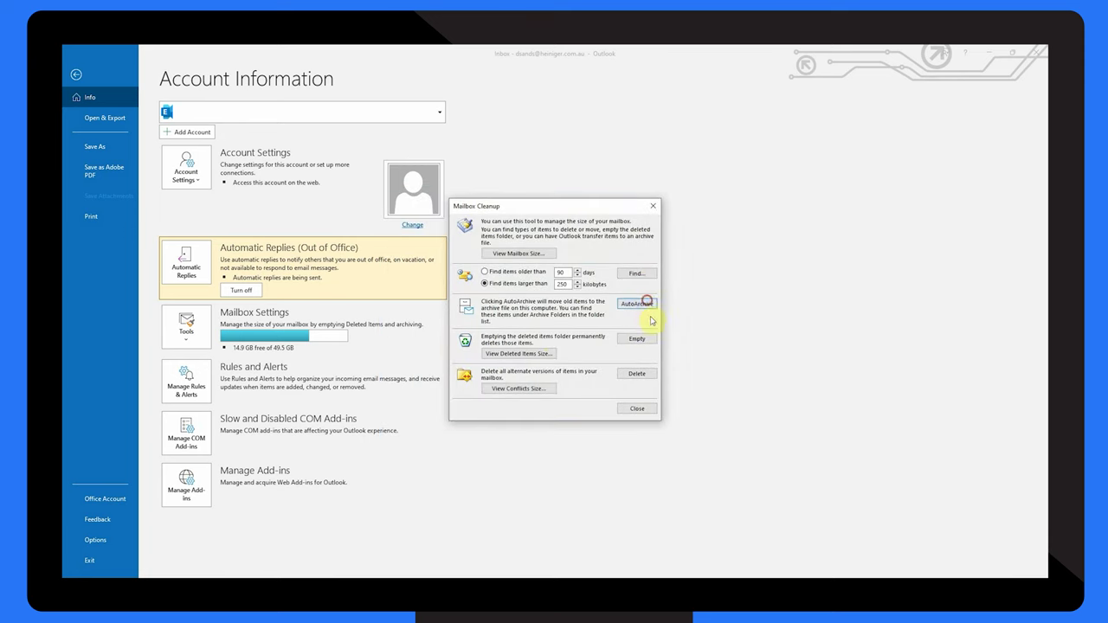
pyautogui.click(637, 339)
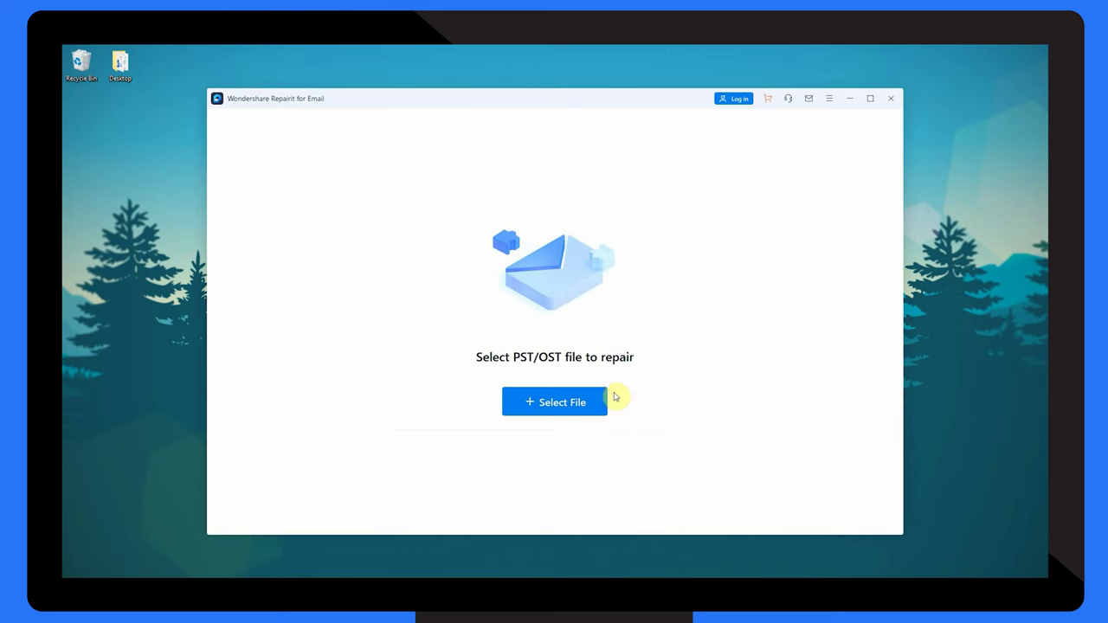
# Step: Select emails.pst from disk as the file to repair and start the repair
pyautogui.click(554, 404)
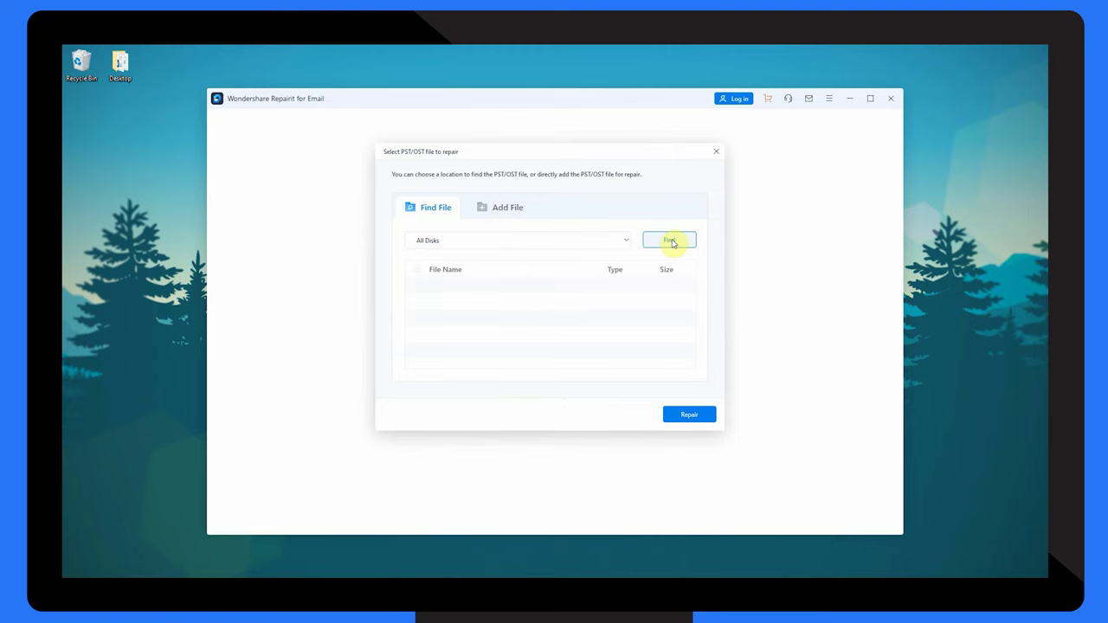
pyautogui.click(505, 212)
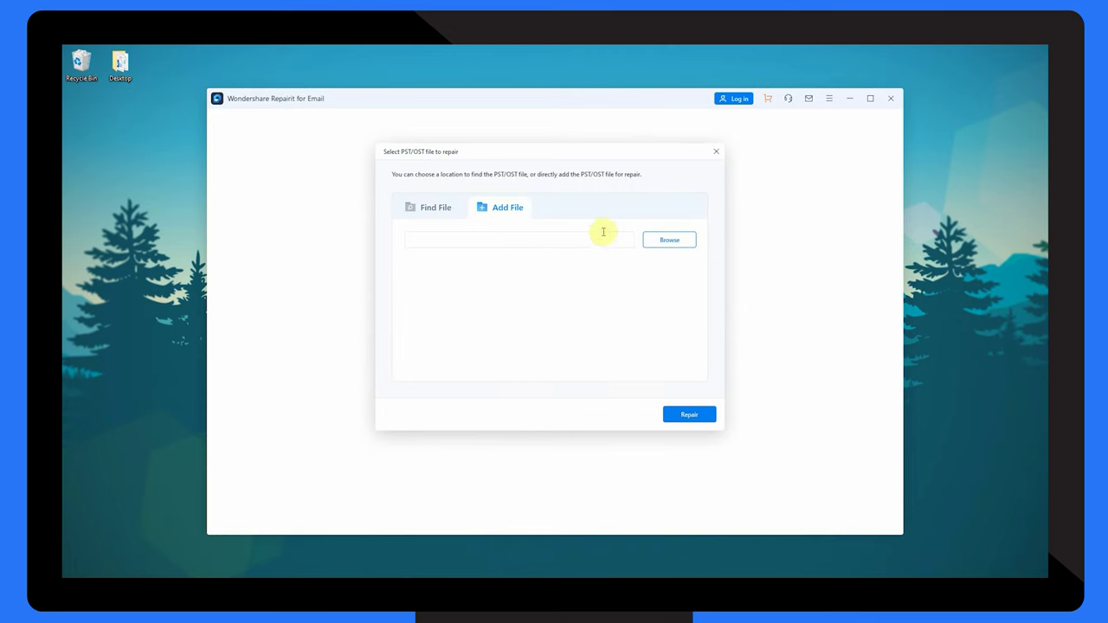
pyautogui.click(671, 241)
pyautogui.click(500, 206)
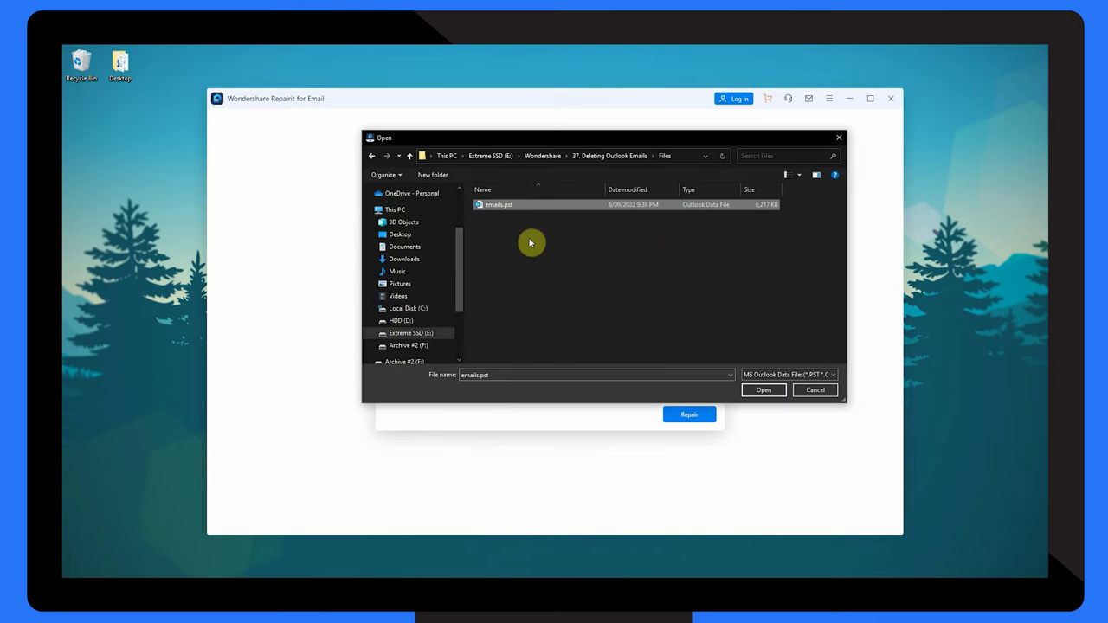
pyautogui.click(762, 390)
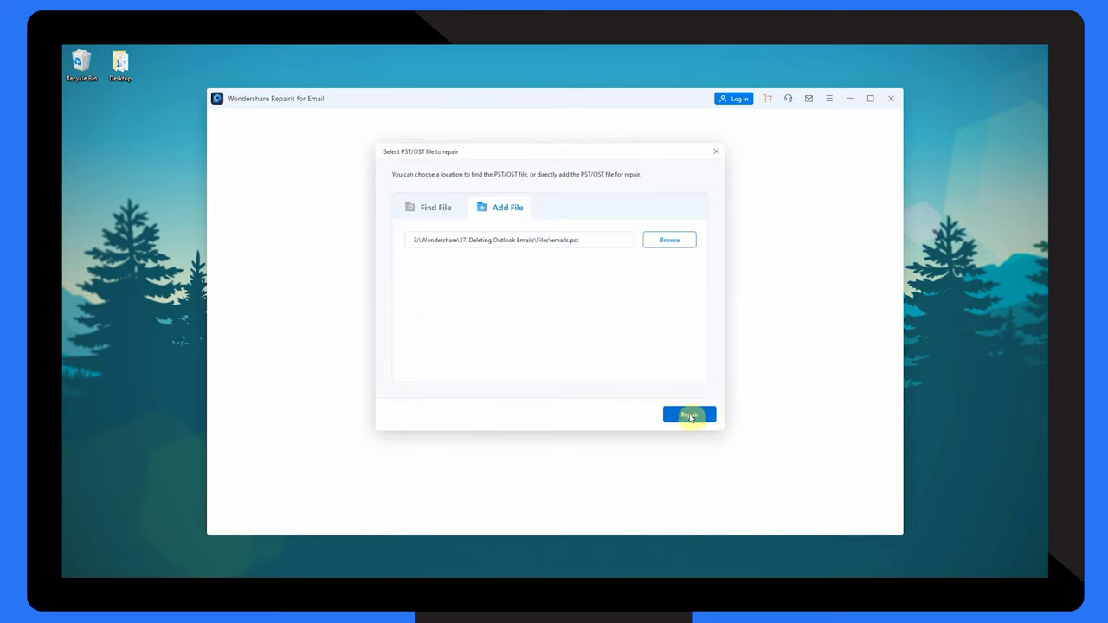
pyautogui.click(690, 416)
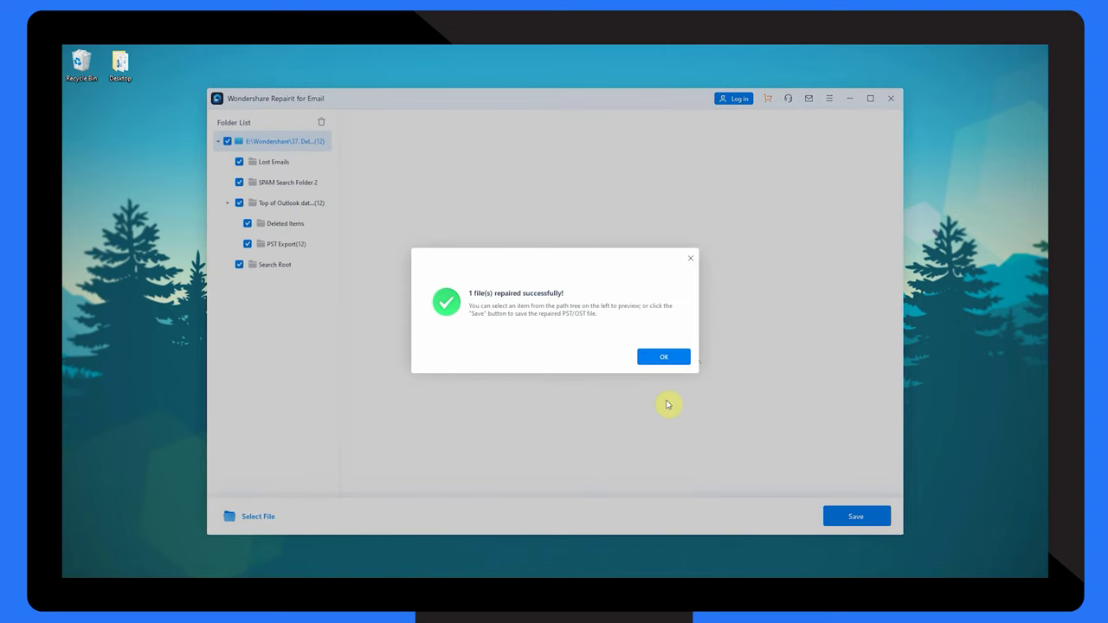
# Step: Dismiss the success message and preview the HA Warranty Form Submissions - August 2022 email
pyautogui.click(651, 360)
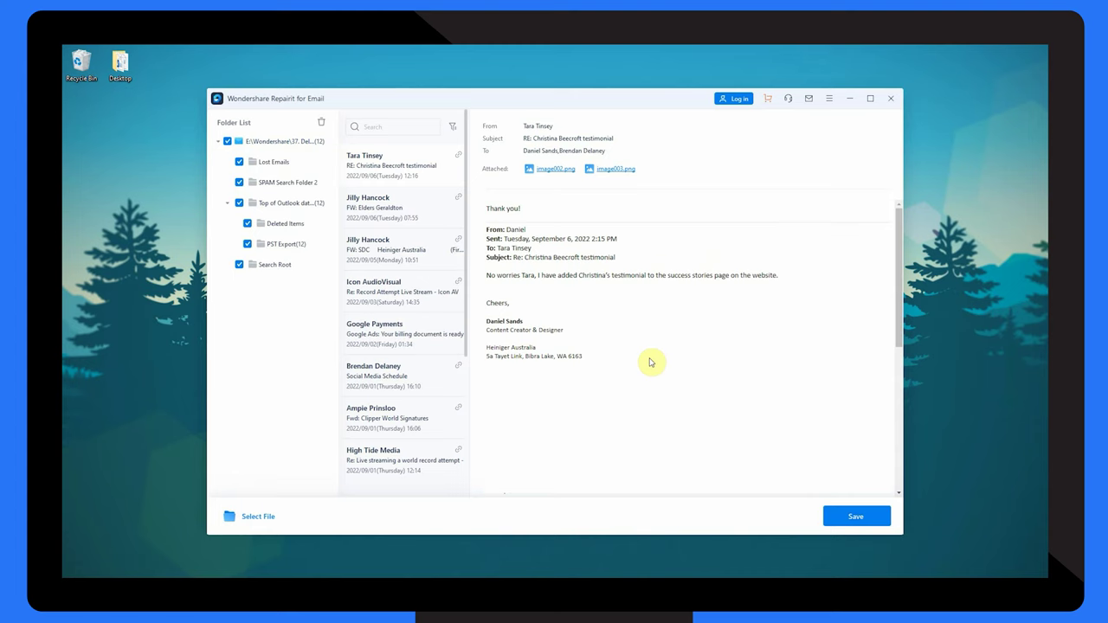
pyautogui.scroll(-3, 462, 280)
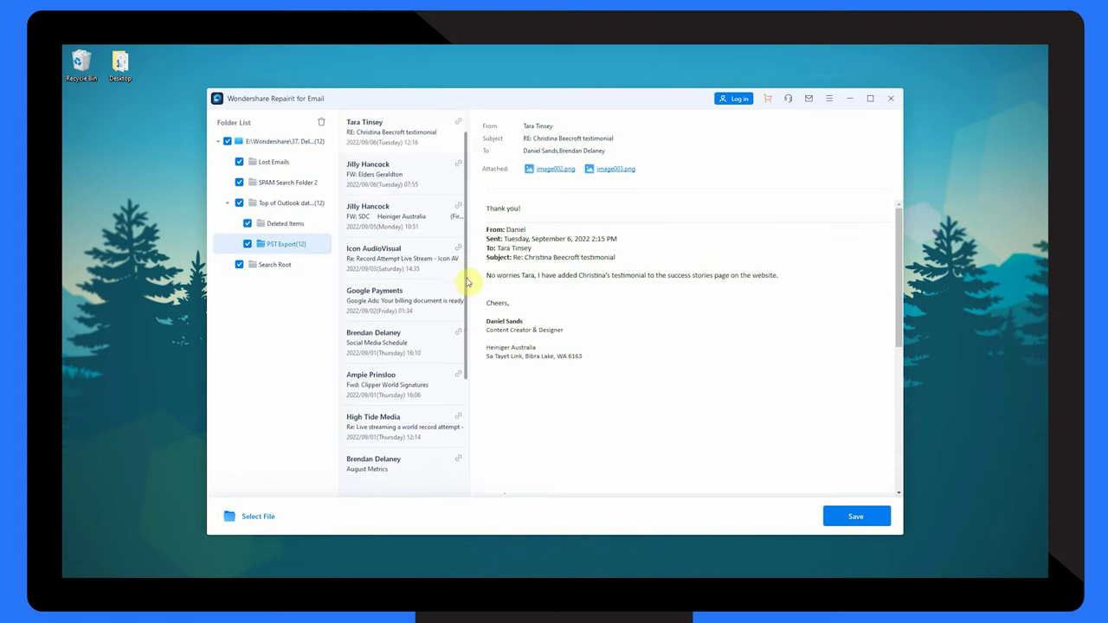
pyautogui.scroll(-3, 466, 321)
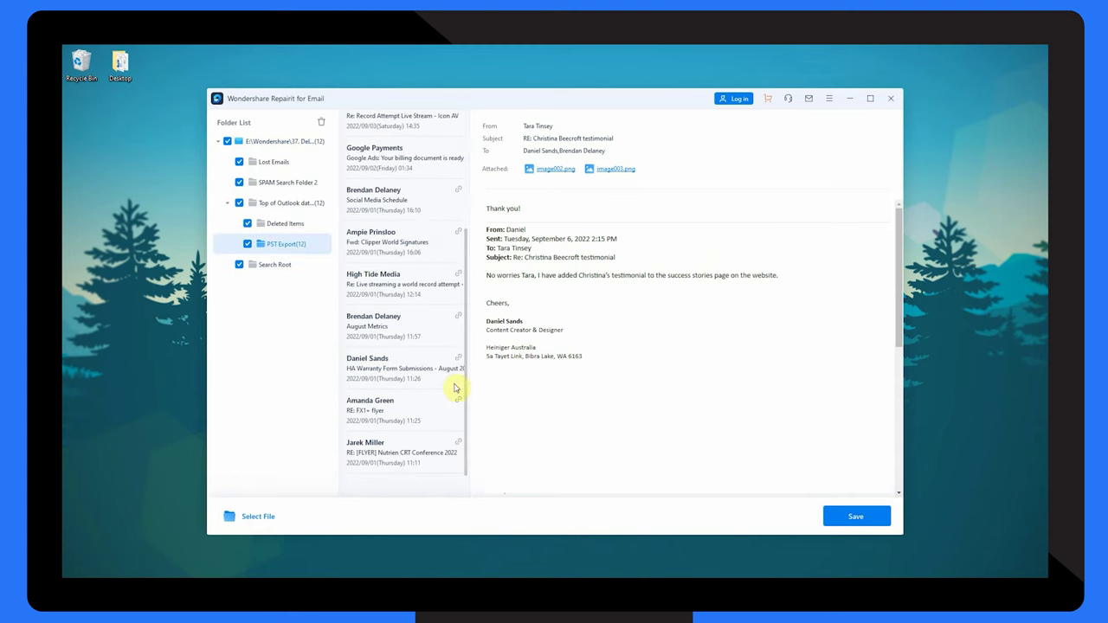
pyautogui.click(392, 373)
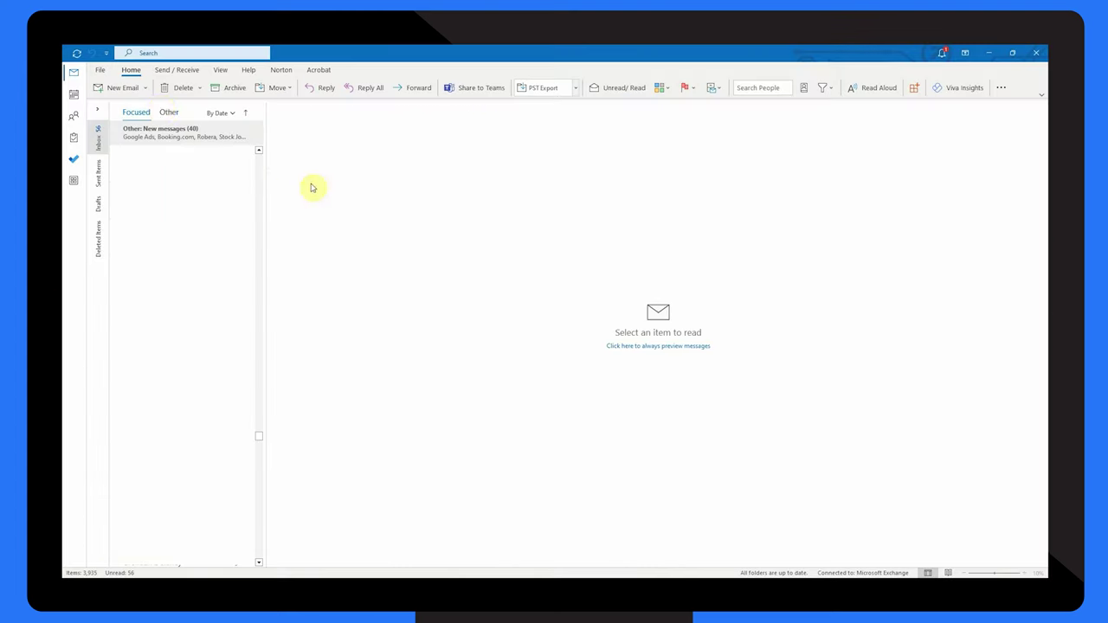
# Step: Show the Open & Export page from the File menu
pyautogui.click(100, 71)
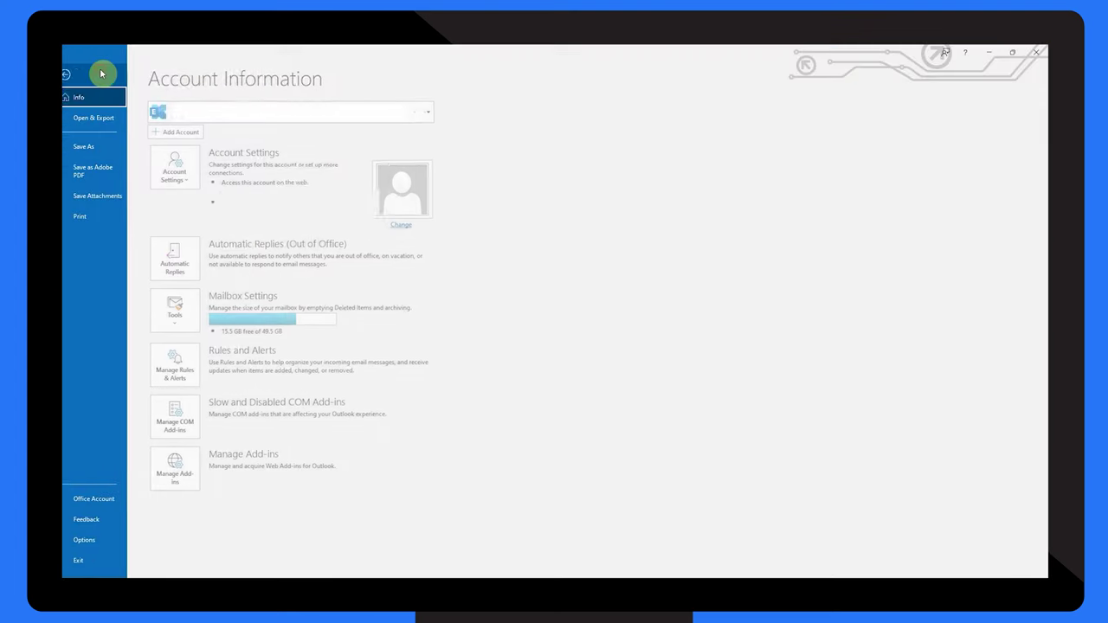
pyautogui.click(105, 119)
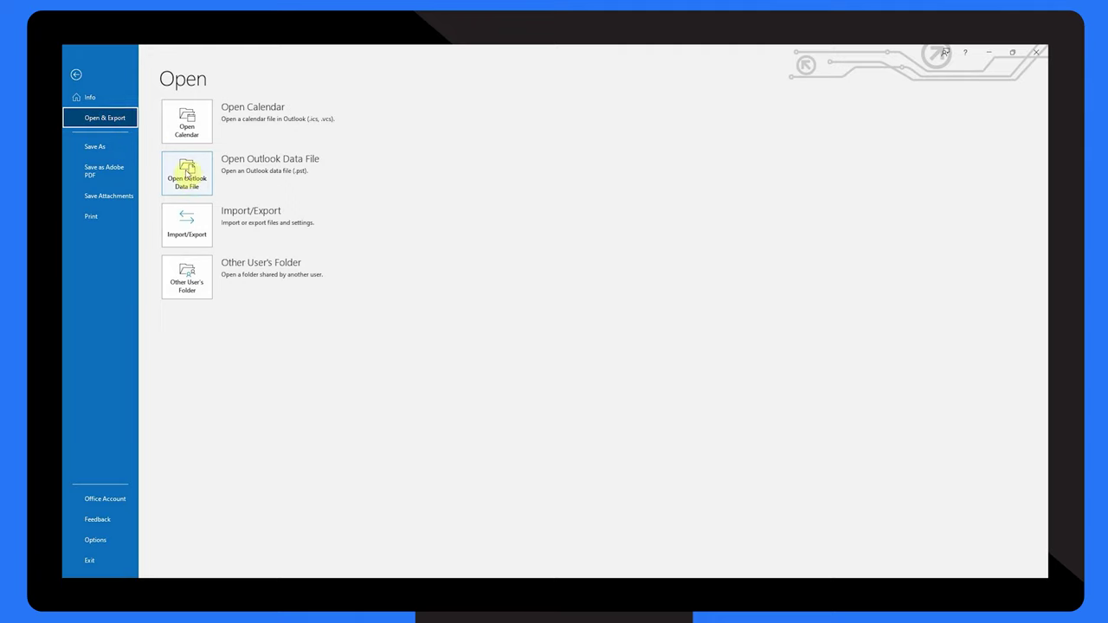